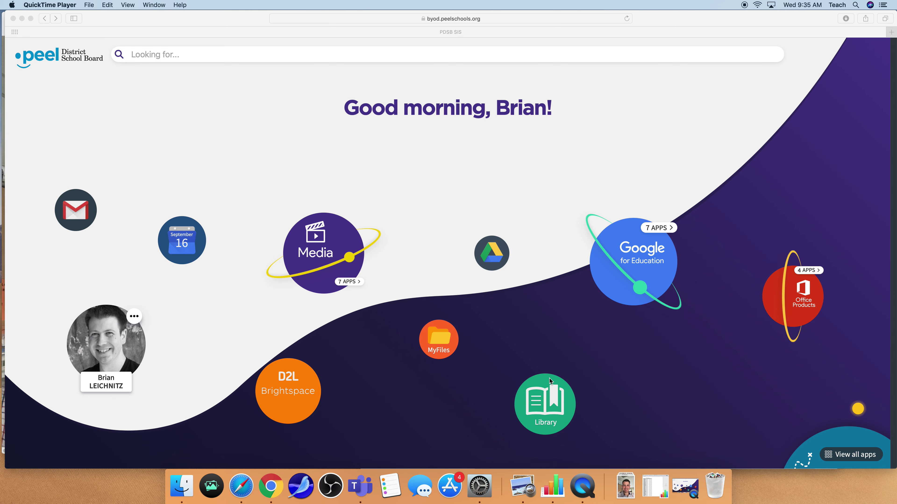
# Step: From the Peel BYOD Library, expand Intermediate / Secondary and launch the Gale Product Menu
pyautogui.click(546, 407)
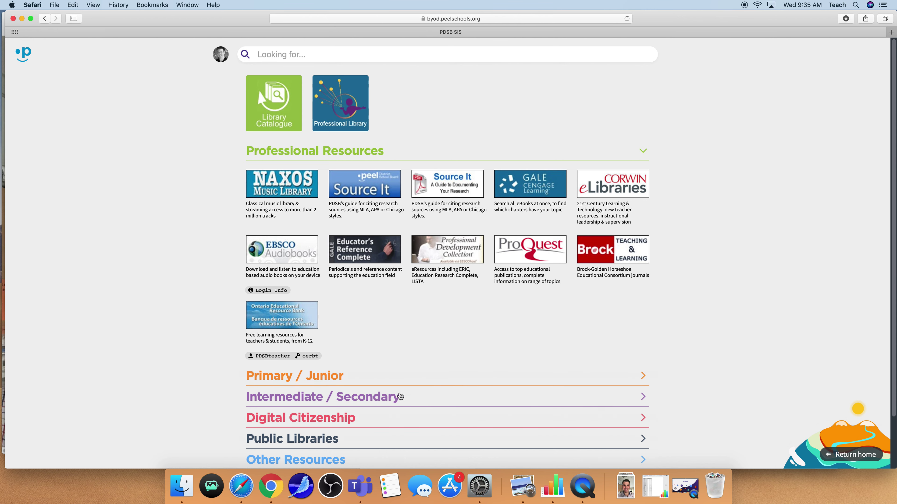
pyautogui.scroll(-2, 259, 393)
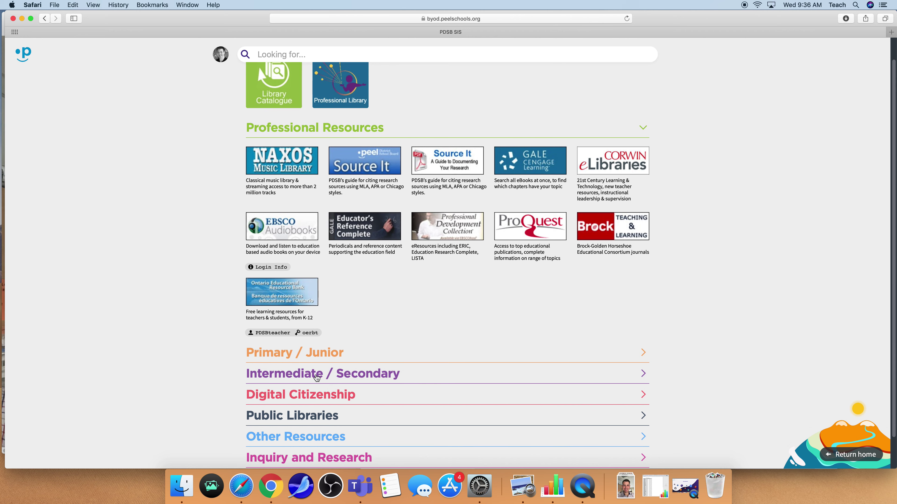
pyautogui.click(317, 377)
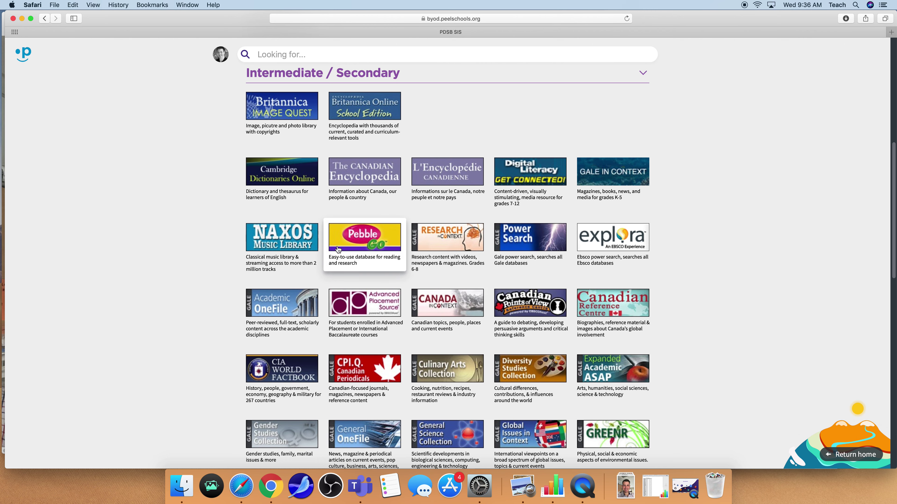
pyautogui.scroll(-1, 433, 272)
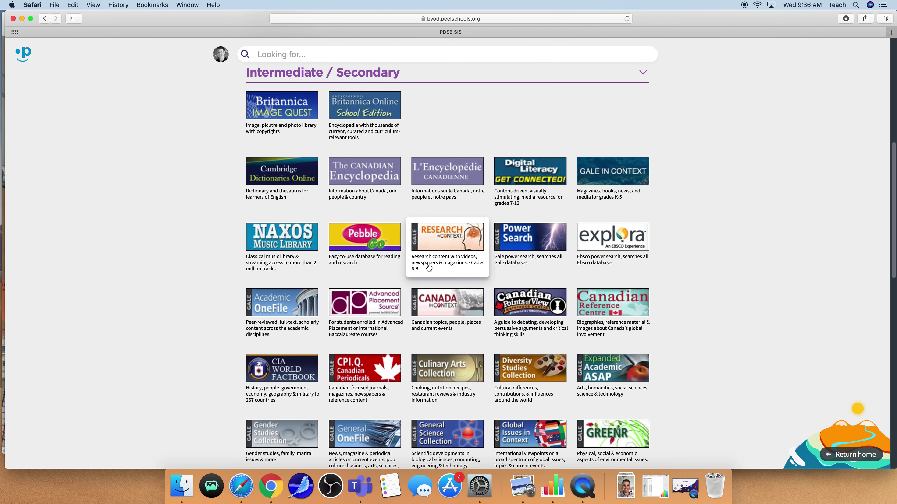
pyautogui.scroll(-3, 427, 264)
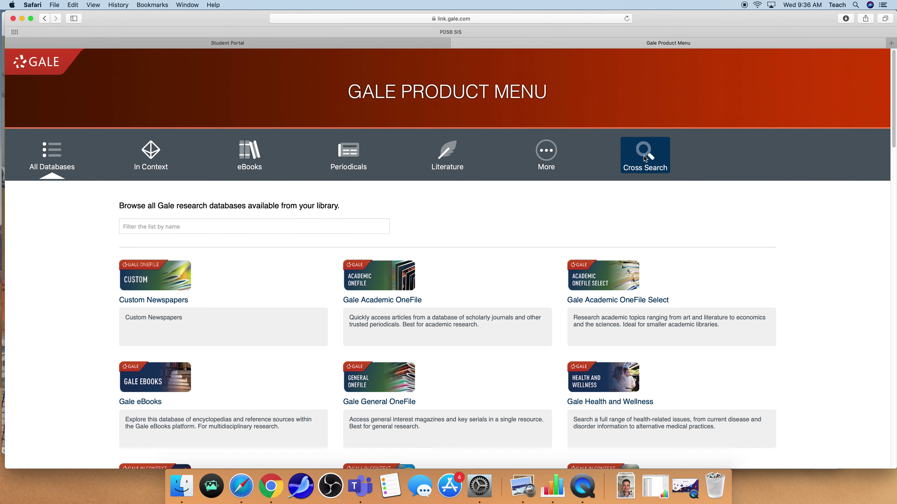
pyautogui.click(644, 156)
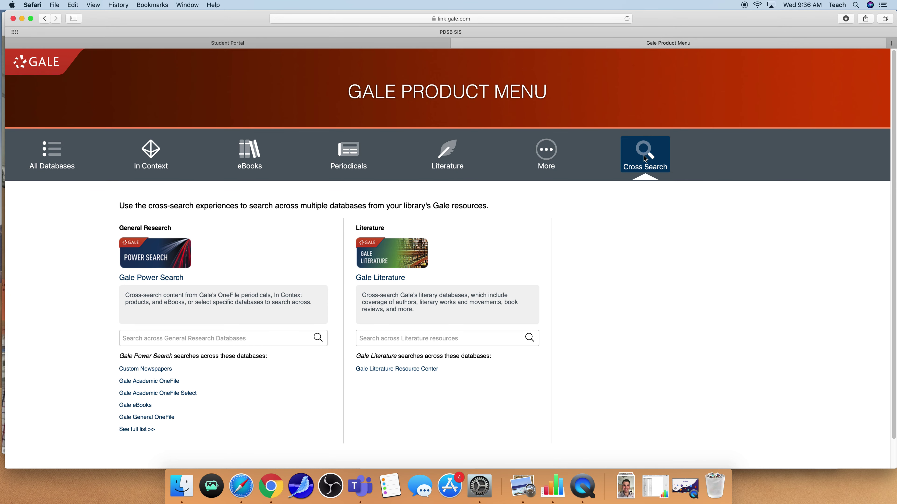
# Step: Run a General Research cross-search for 'identity' in Gale Power Search
pyautogui.click(159, 339)
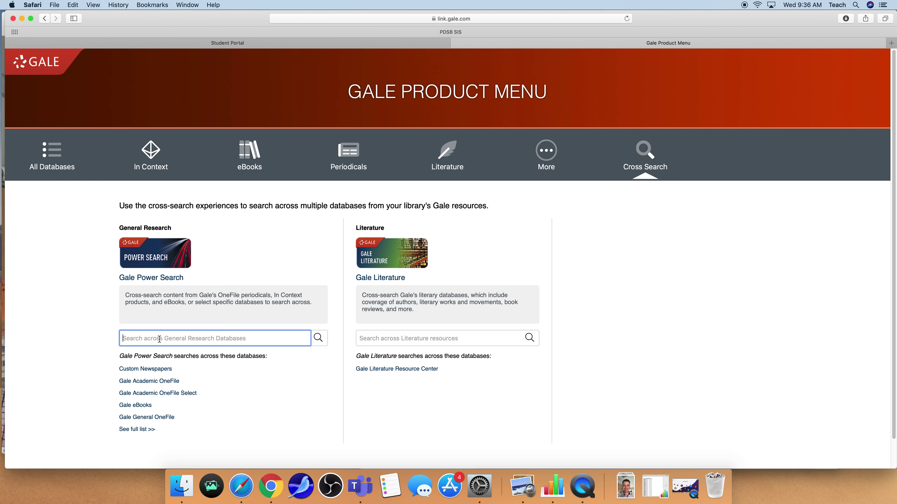
pyautogui.write('ide')
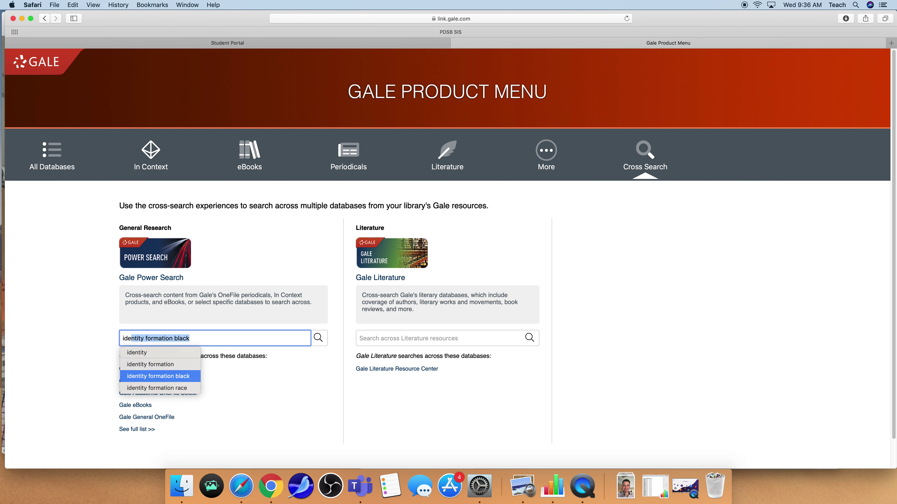
pyautogui.press('BackSpace')
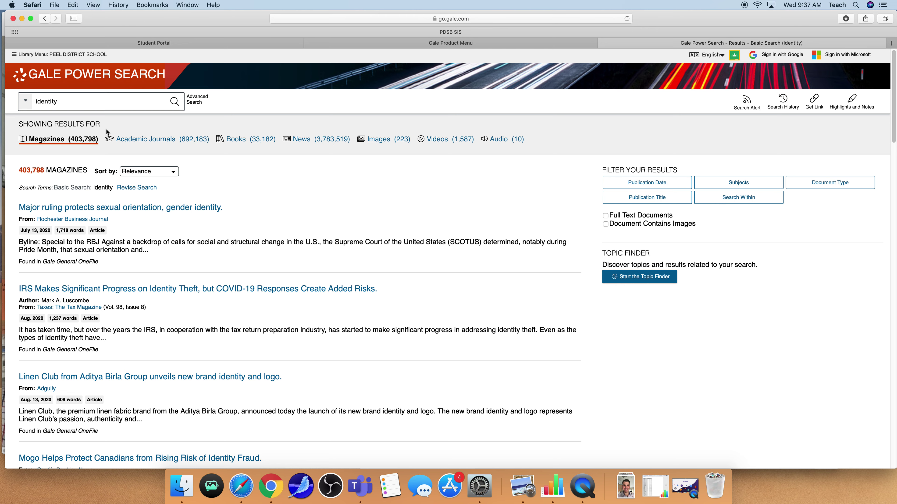
# Step: Extend the query to 'identity formation' and limit results to Full Text Documents
pyautogui.click(74, 102)
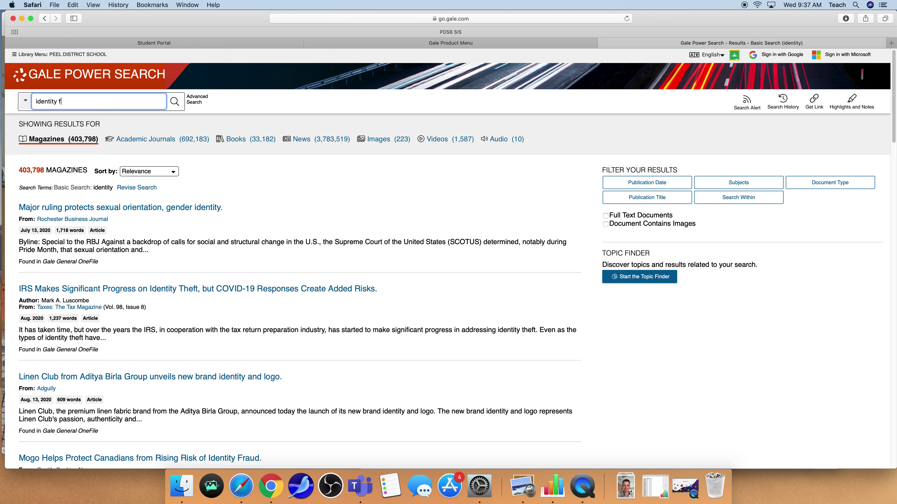
pyautogui.write('o')
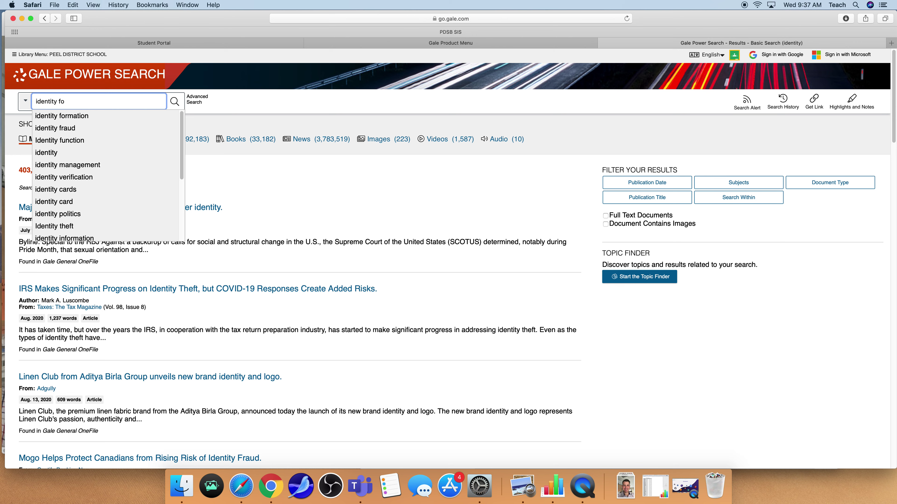
pyautogui.write('r')
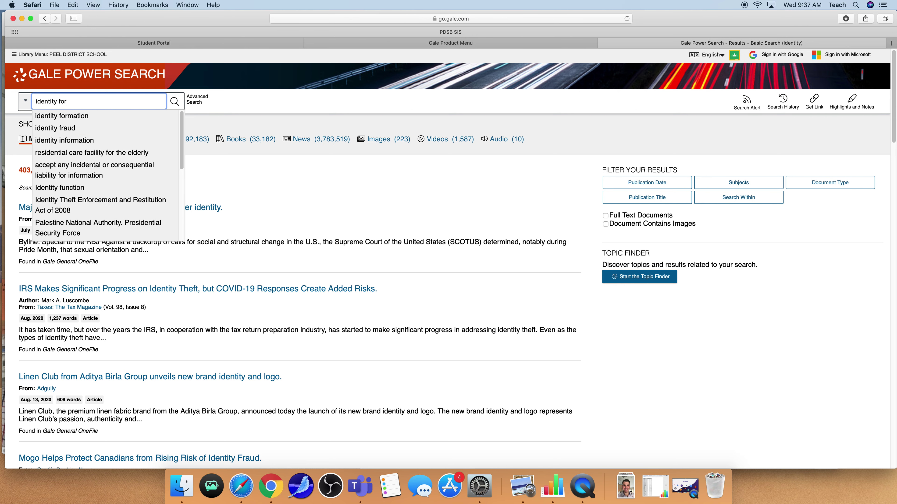
pyautogui.write('mation')
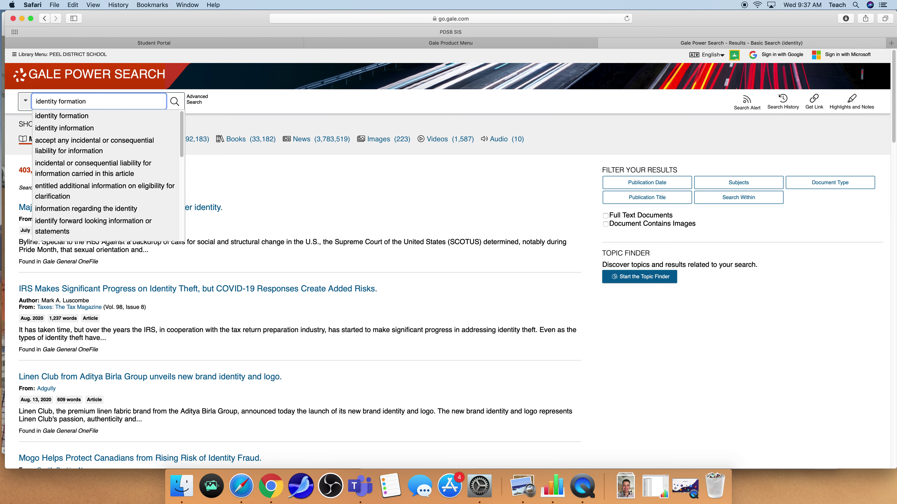
pyautogui.press('Return')
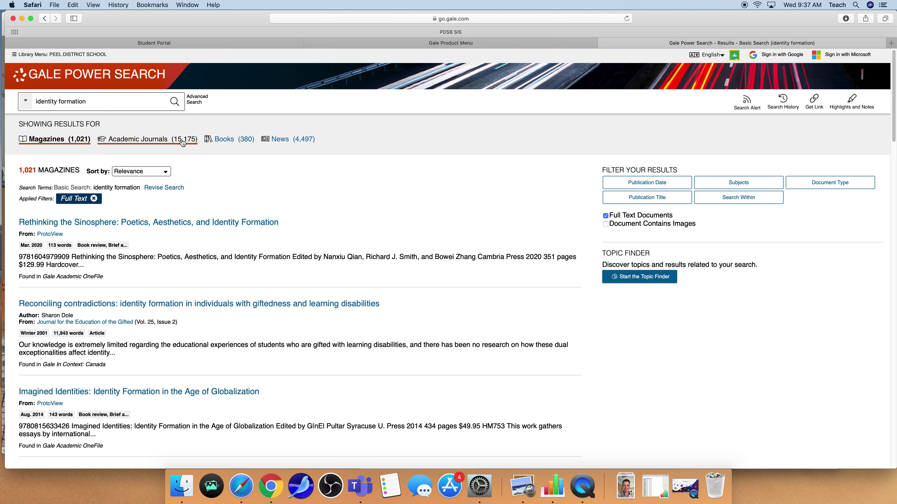
pyautogui.click(105, 101)
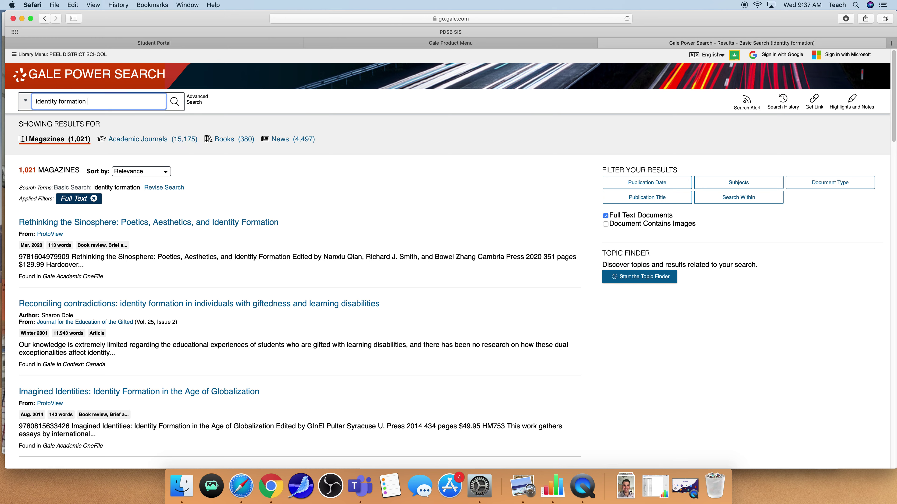
# Step: Add 'black' and then 'feminist' to the query, leaving only 'Beyond the homeland'
pyautogui.write('b')
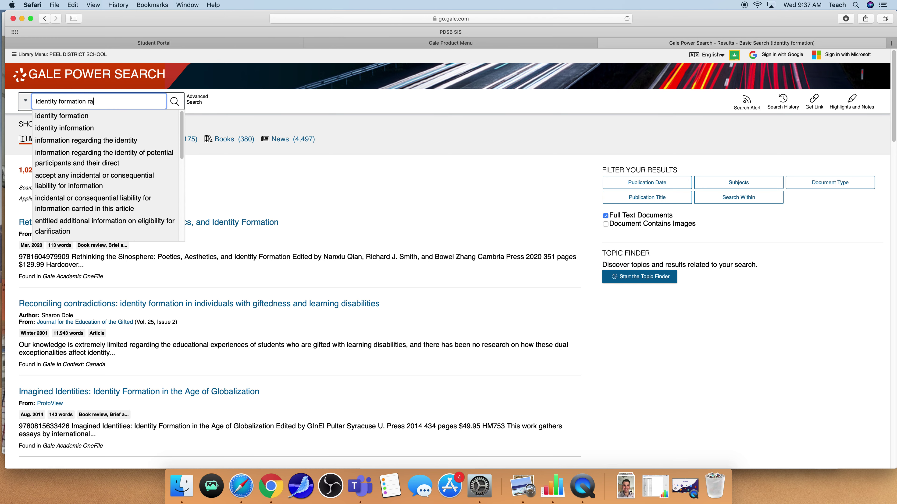
pyautogui.write('lac')
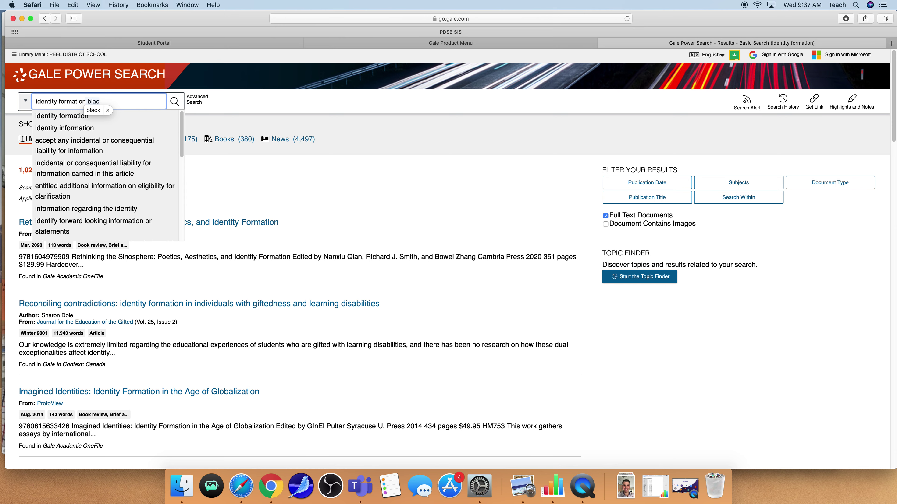
pyautogui.write('k')
pyautogui.press('Return')
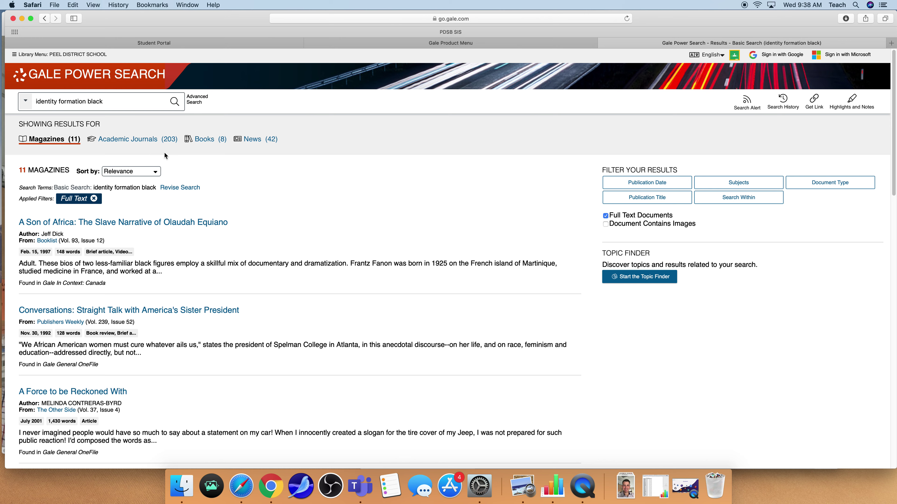
pyautogui.click(122, 102)
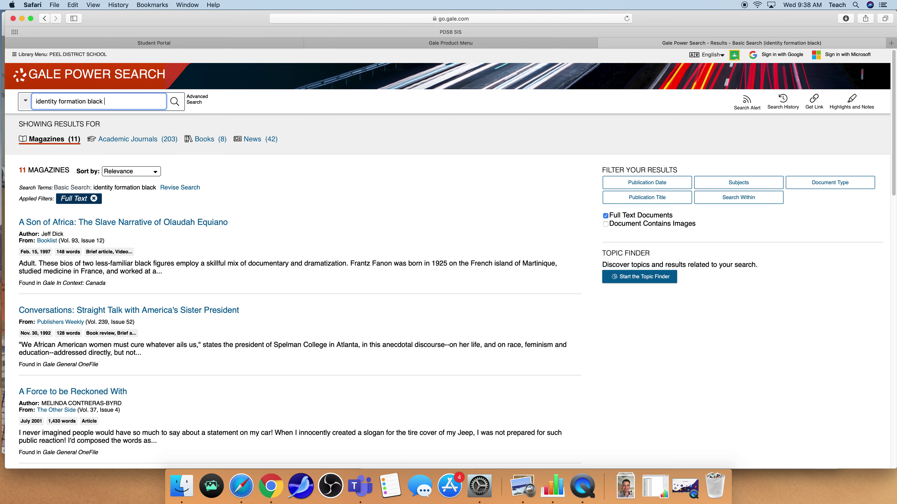
pyautogui.write('femi')
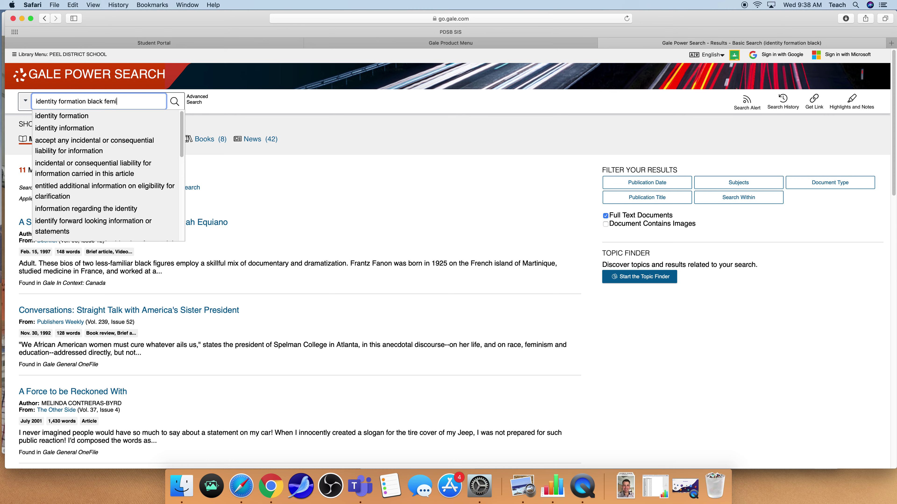
pyautogui.write('nist')
pyautogui.press('Return')
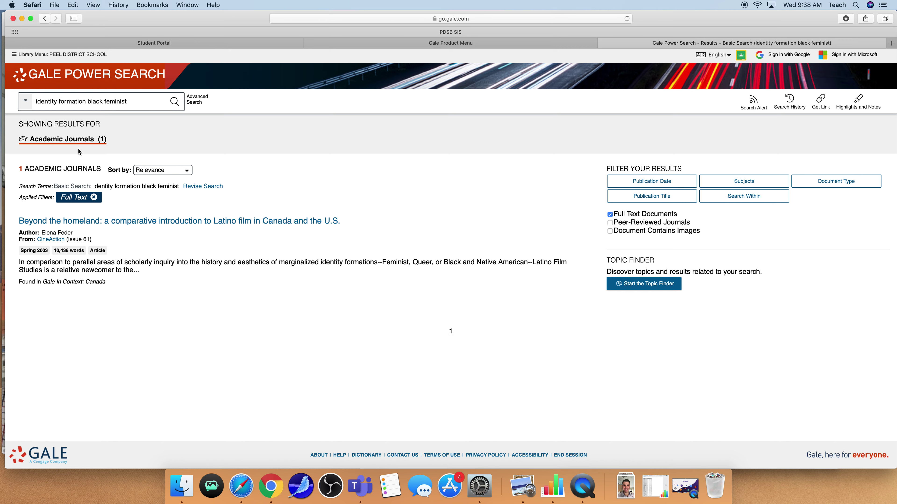
# Step: Delete 'feminist' and rerun the search for 'identity formation black'
pyautogui.click(117, 102)
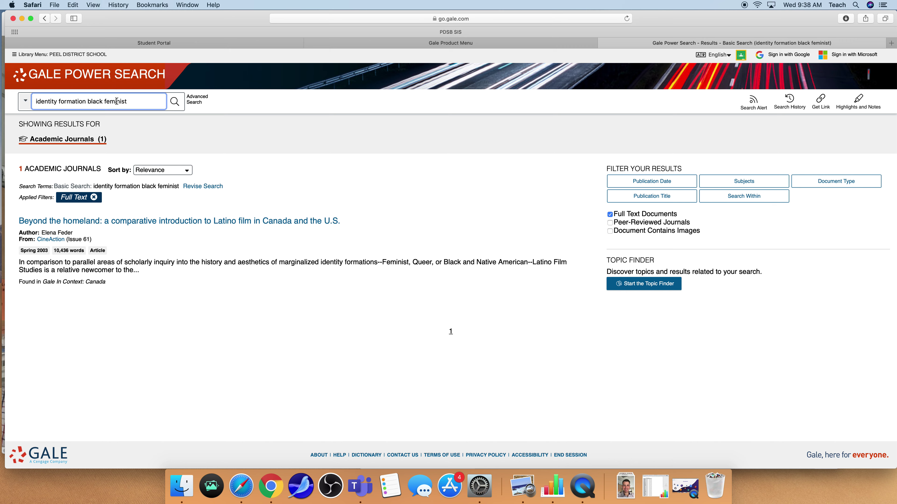
pyautogui.doubleClick(117, 102)
pyautogui.press('BackSpace')
pyautogui.press('BackSpace')
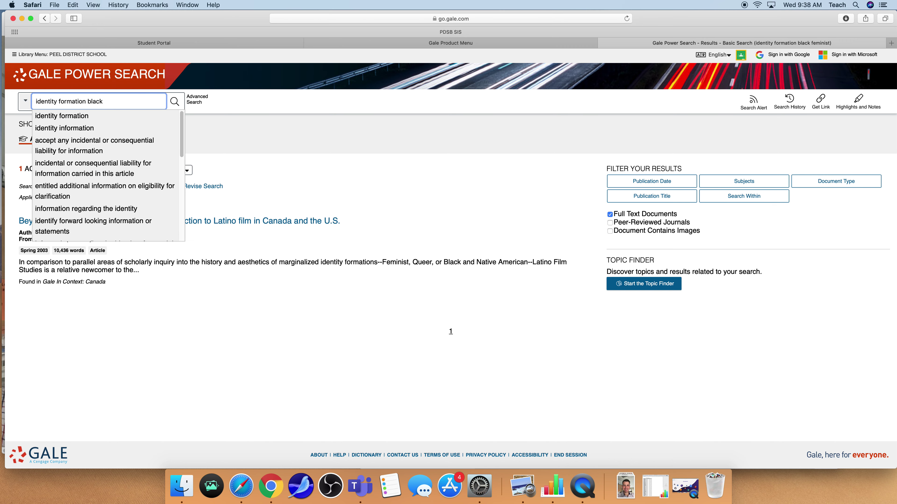
pyautogui.press('Return')
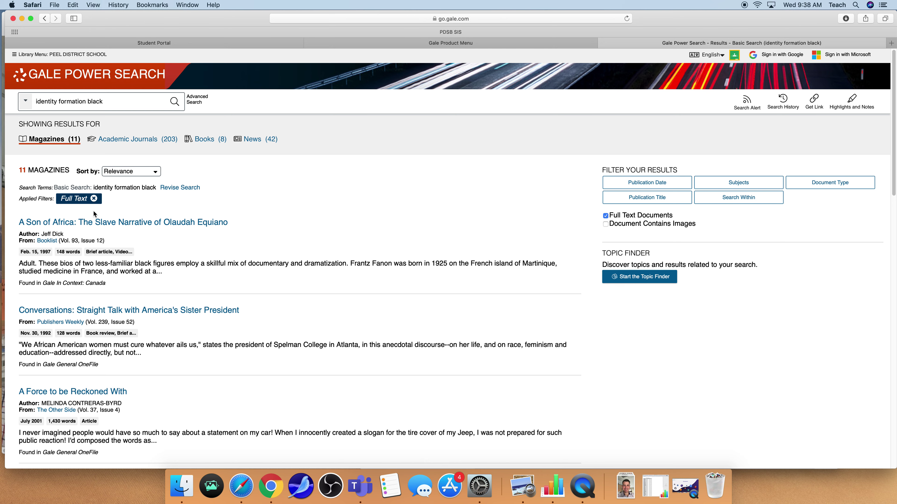
# Step: Show the Academic Journals (203) results and scroll through the list
pyautogui.click(140, 145)
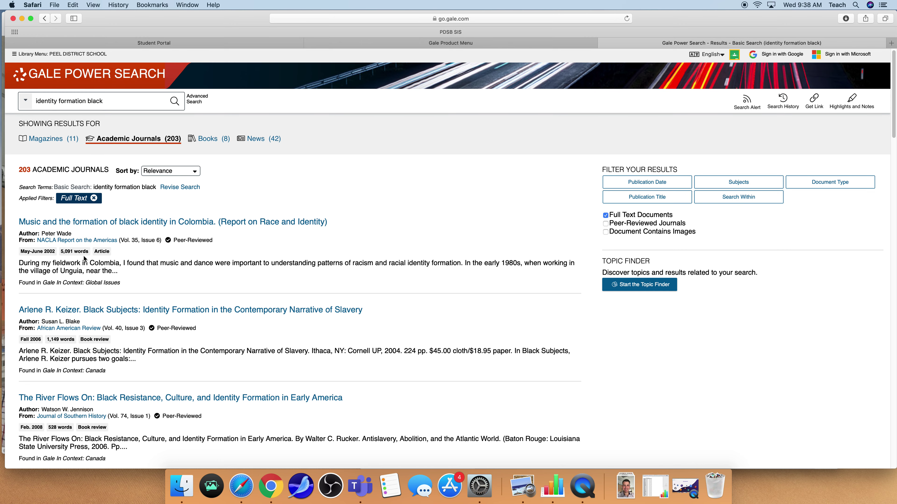
pyautogui.scroll(-5, 82, 248)
pyautogui.scroll(3, 74, 212)
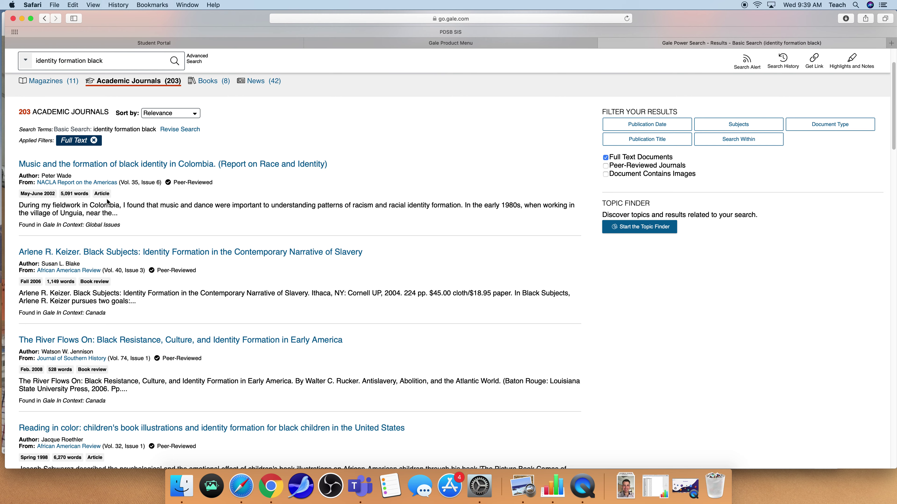
pyautogui.scroll(-3, 105, 322)
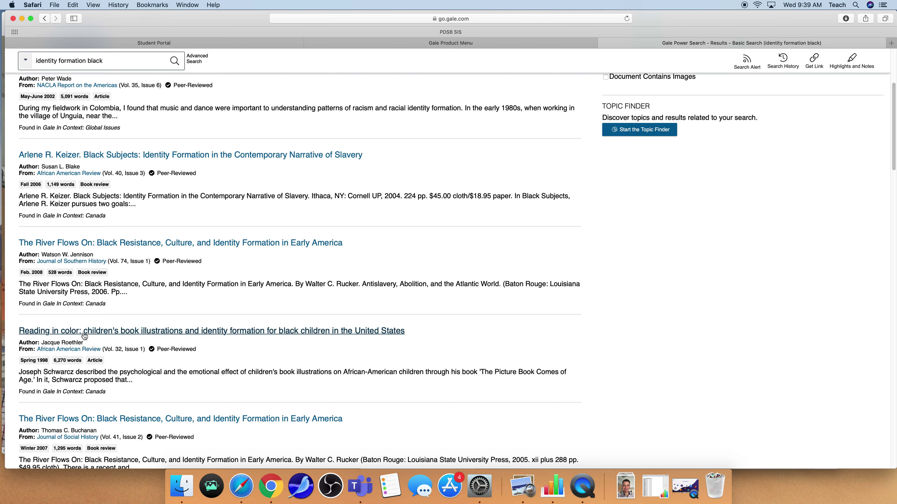
# Step: Open the 'Reading in color' article and scroll down to its MLA 8th Edition source citation
pyautogui.click(124, 334)
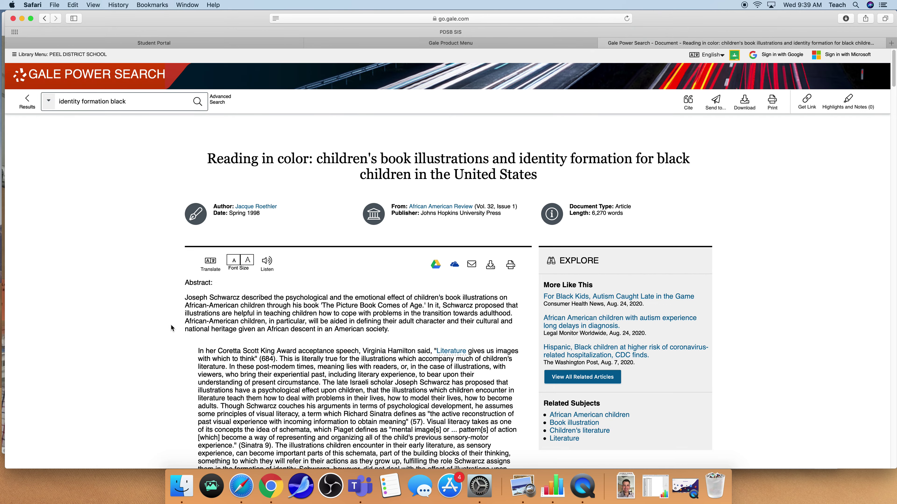
pyautogui.scroll(-15, 262, 335)
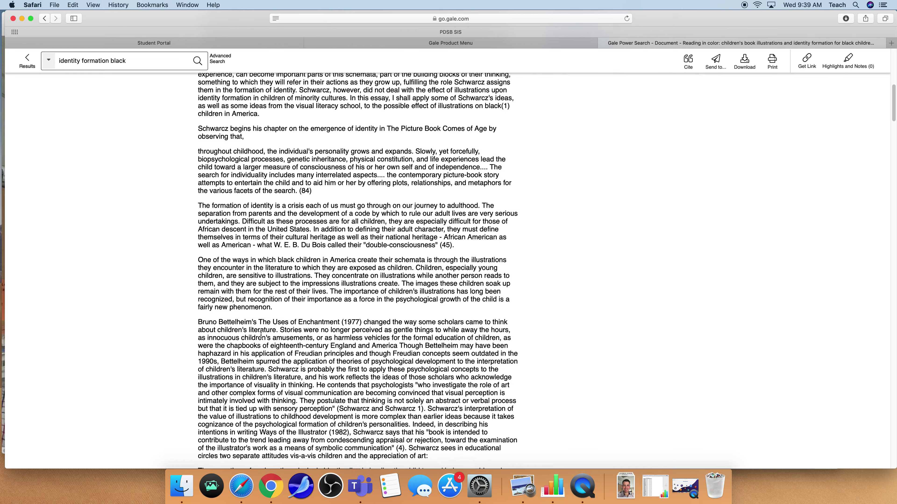
pyautogui.scroll(-20, 261, 335)
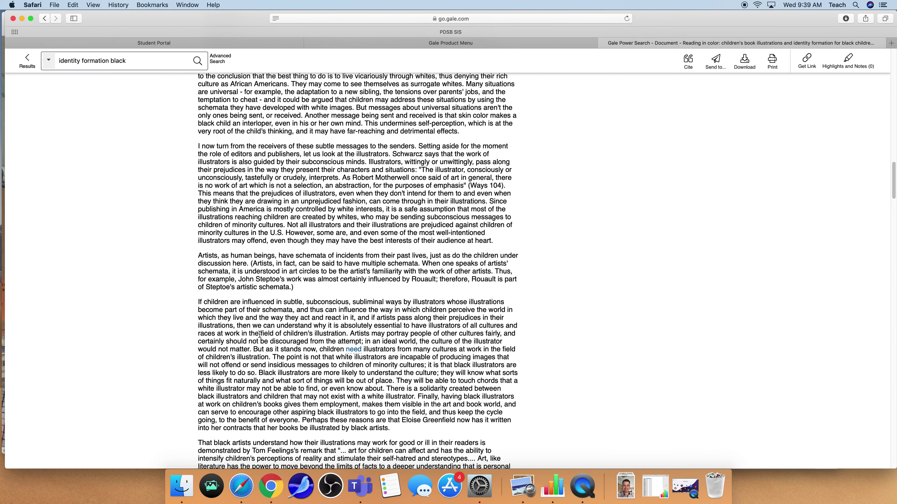
pyautogui.scroll(-15, 259, 334)
pyautogui.scroll(20, 259, 332)
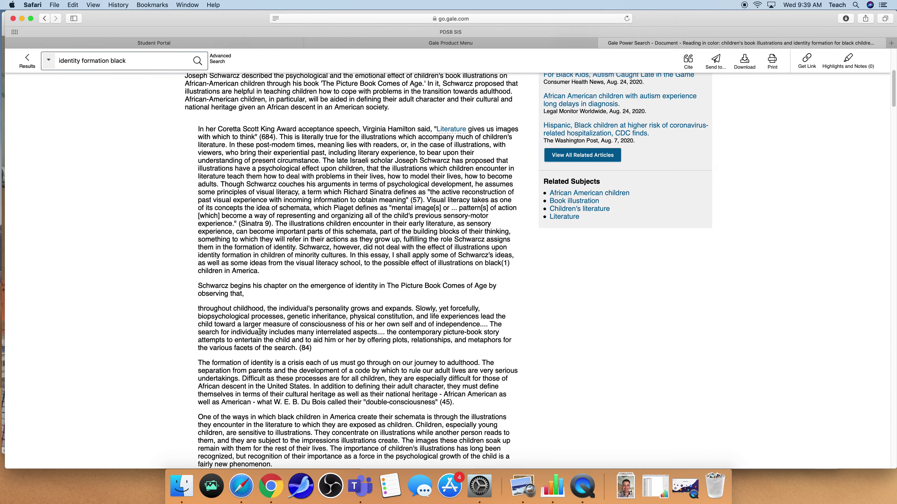
pyautogui.scroll(5, 260, 332)
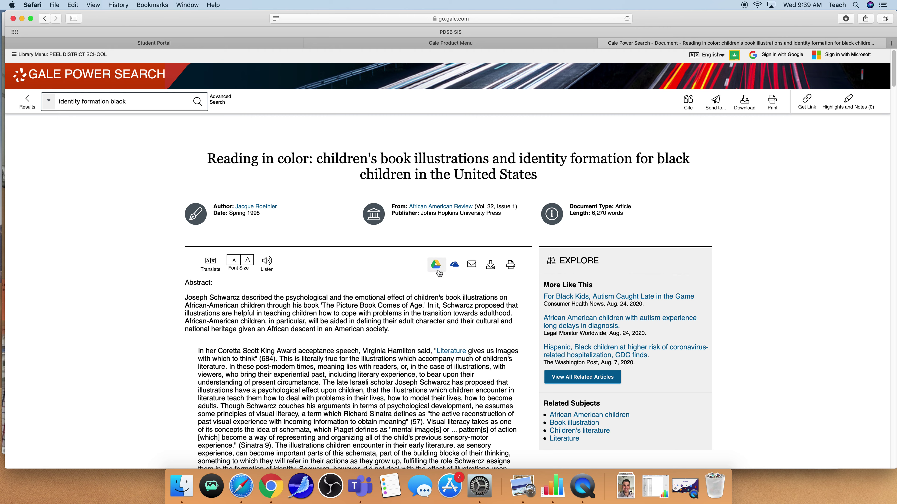
pyautogui.scroll(-1, 326, 293)
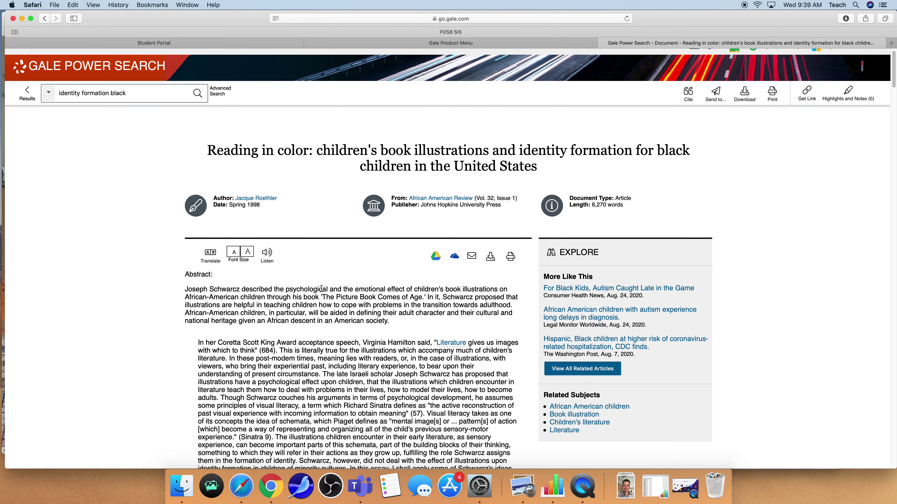
pyautogui.scroll(-20, 321, 289)
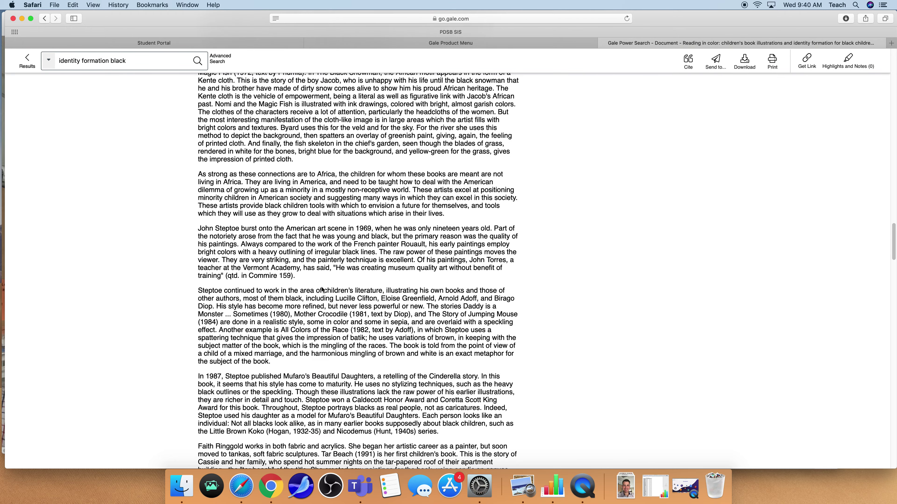
pyautogui.scroll(-20, 322, 289)
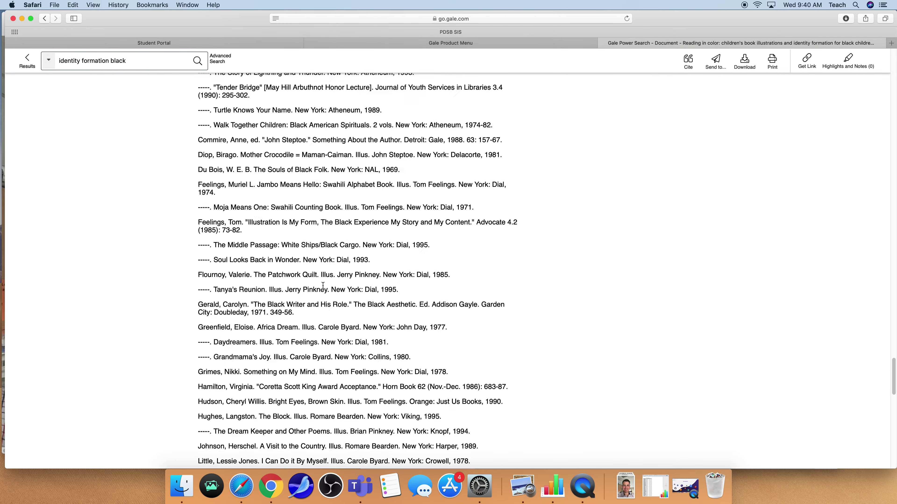
pyautogui.scroll(-20, 323, 285)
pyautogui.scroll(5, 328, 290)
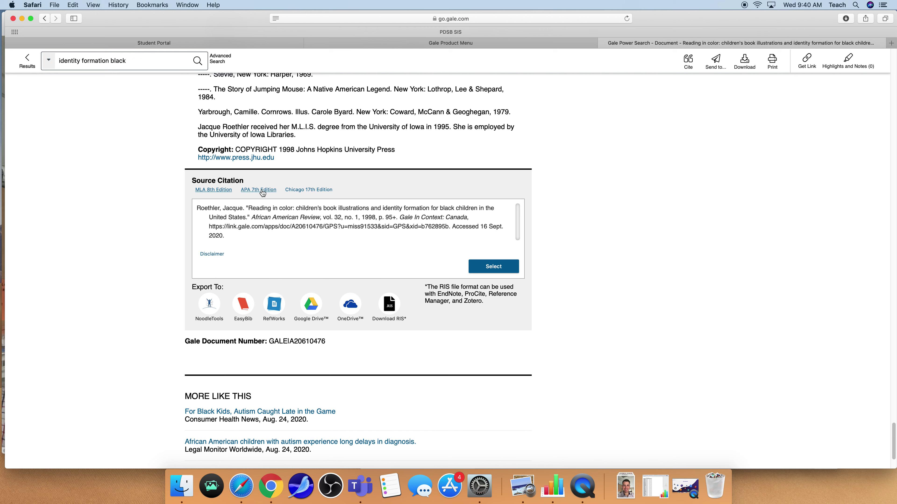
# Step: Compare the APA 7th and MLA 8th Edition citations, then return to the article's top
pyautogui.click(250, 191)
pyautogui.click(214, 190)
pyautogui.moveTo(234, 193); pyautogui.dragTo(143, 257)
pyautogui.click(268, 265)
pyautogui.scroll(2, 282, 249)
pyautogui.scroll(20, 312, 248)
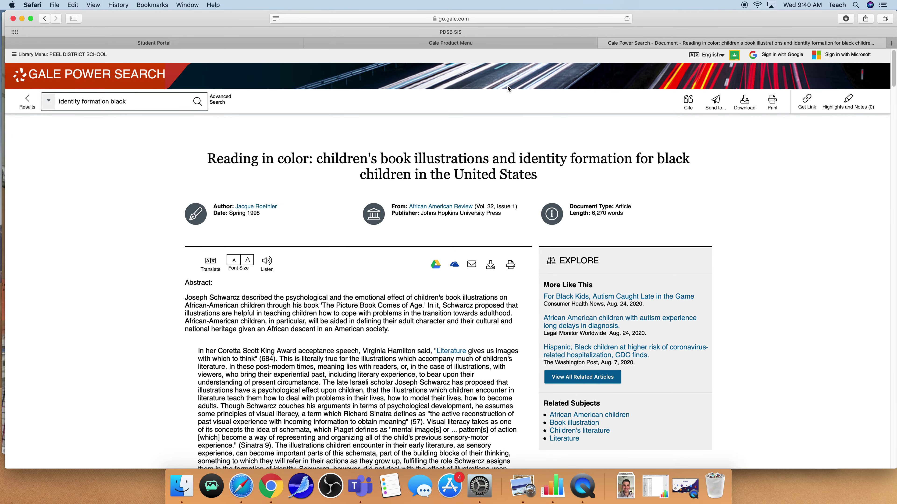
# Step: Go back to the 203 academic-journal results and scroll through the list
pyautogui.click(45, 18)
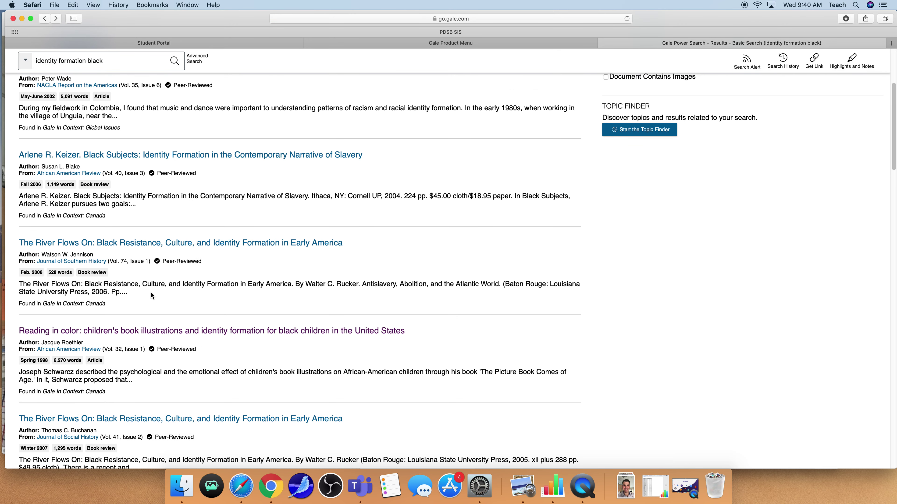
pyautogui.scroll(-5, 148, 294)
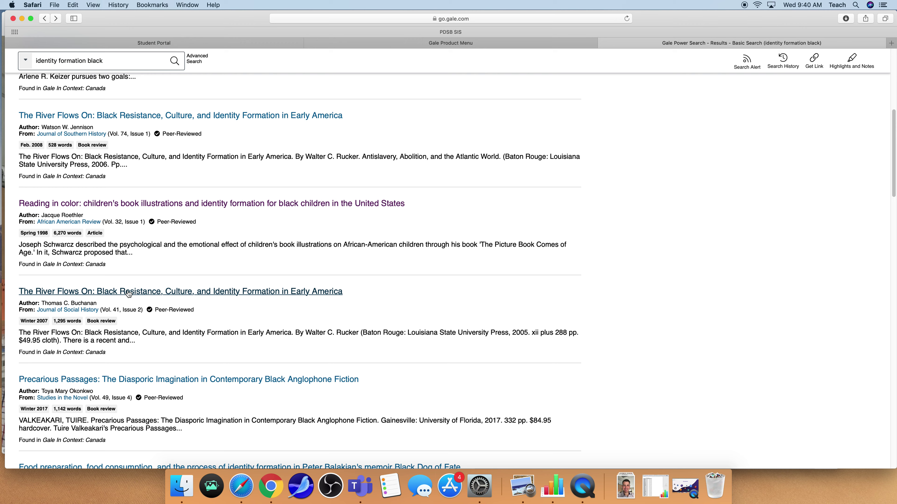
pyautogui.scroll(-5, 155, 310)
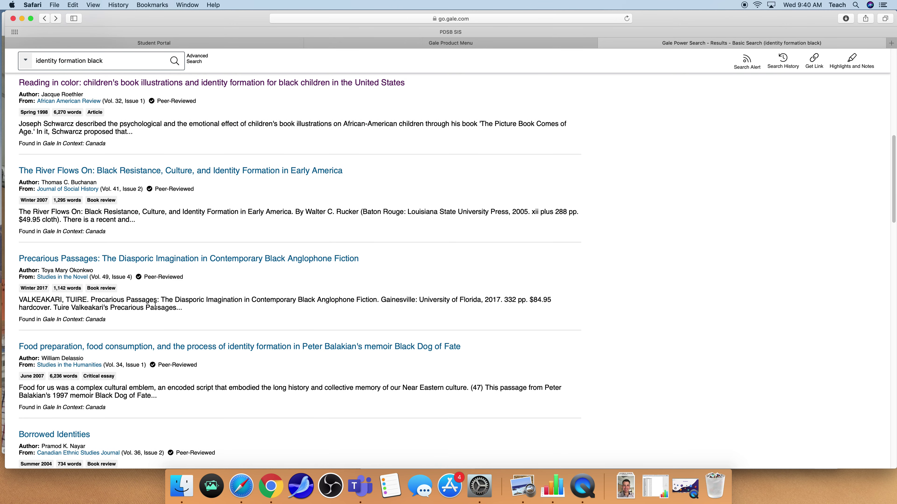
pyautogui.scroll(-1, 155, 306)
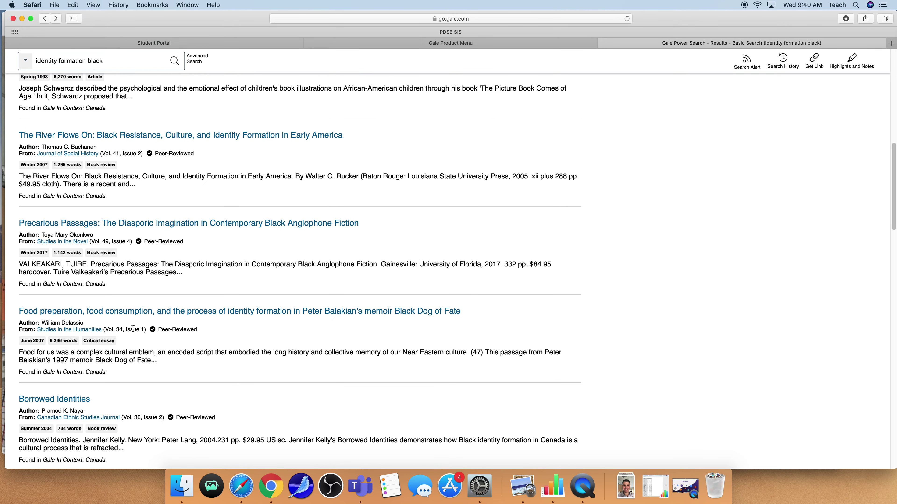
pyautogui.scroll(-1, 132, 331)
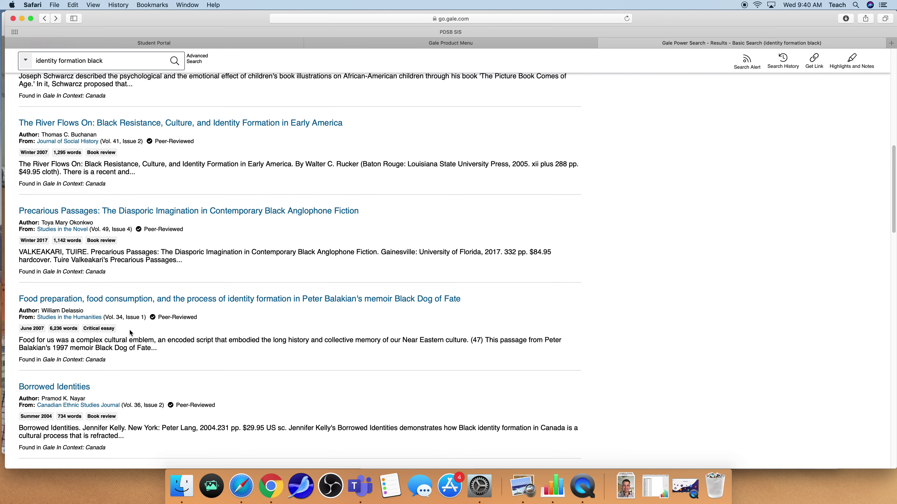
pyautogui.scroll(-3, 129, 332)
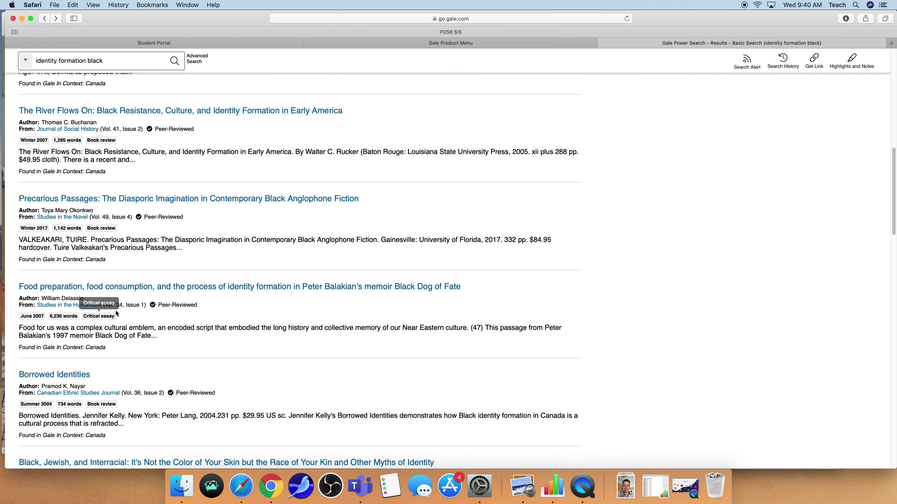
pyautogui.scroll(-3, 118, 311)
pyautogui.scroll(-4, 119, 311)
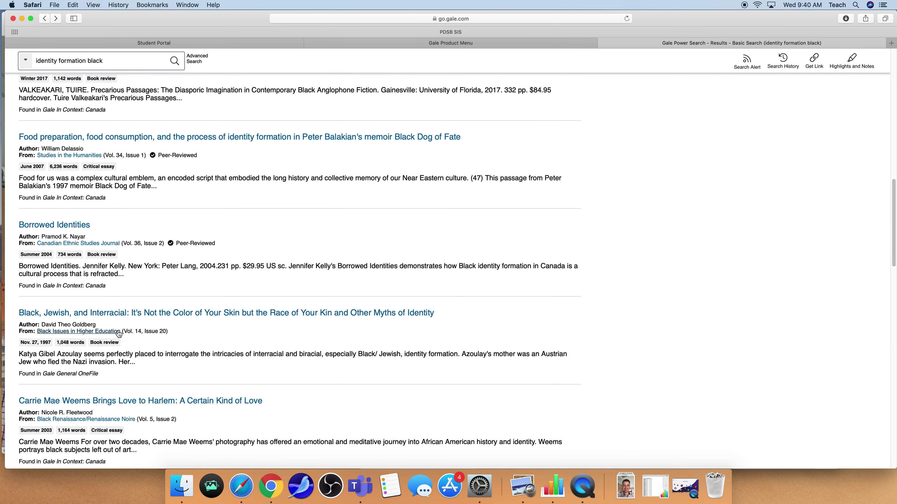
pyautogui.scroll(-1, 118, 332)
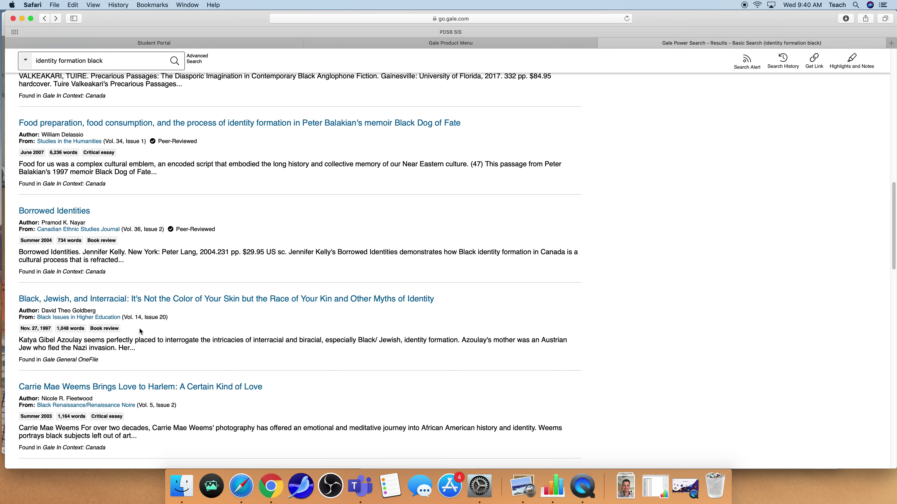
pyautogui.scroll(-1, 142, 329)
pyautogui.scroll(-2, 142, 331)
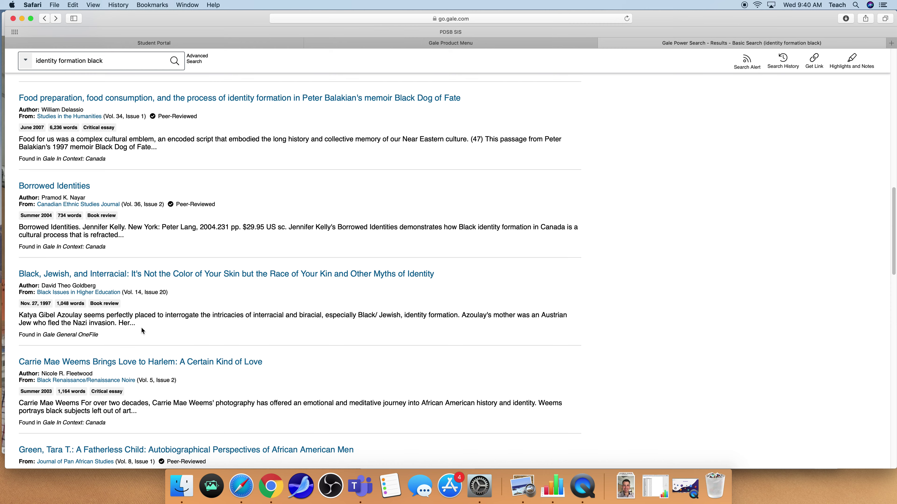
pyautogui.scroll(-3, 141, 329)
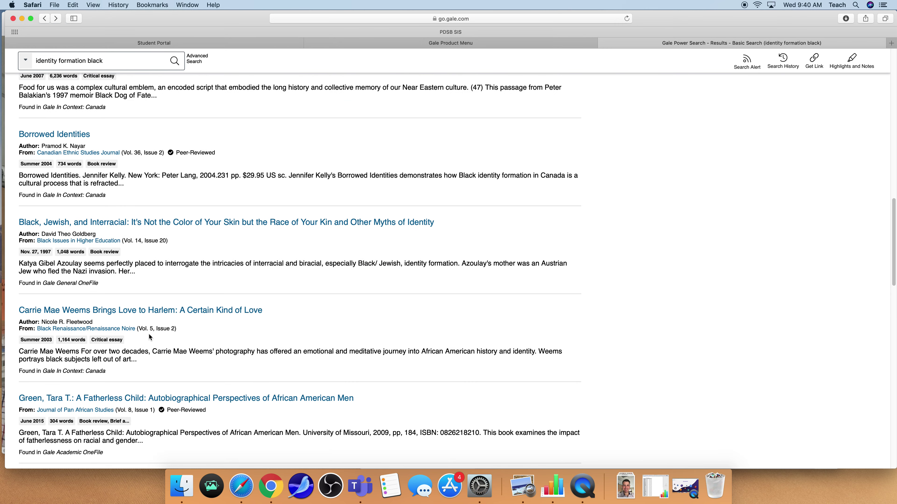
pyautogui.scroll(-3, 160, 344)
pyautogui.scroll(-2, 155, 342)
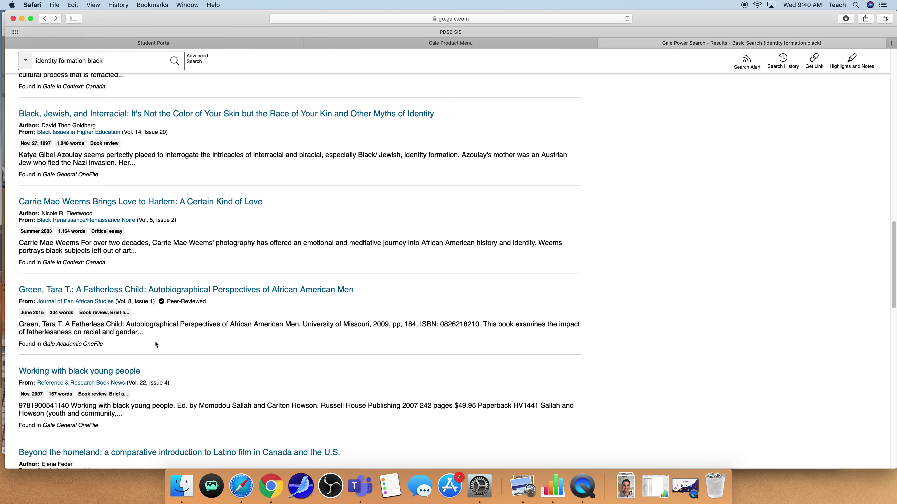
pyautogui.scroll(-2, 157, 342)
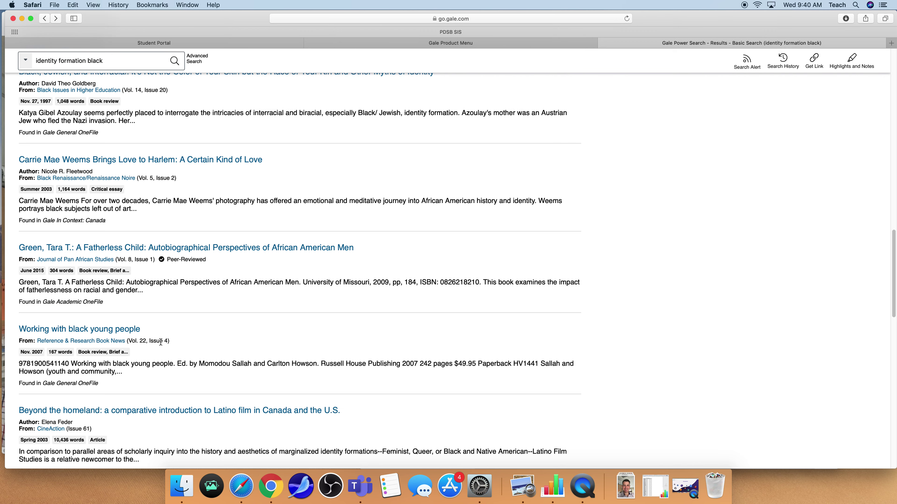
pyautogui.scroll(-8, 160, 342)
pyautogui.scroll(-10, 156, 340)
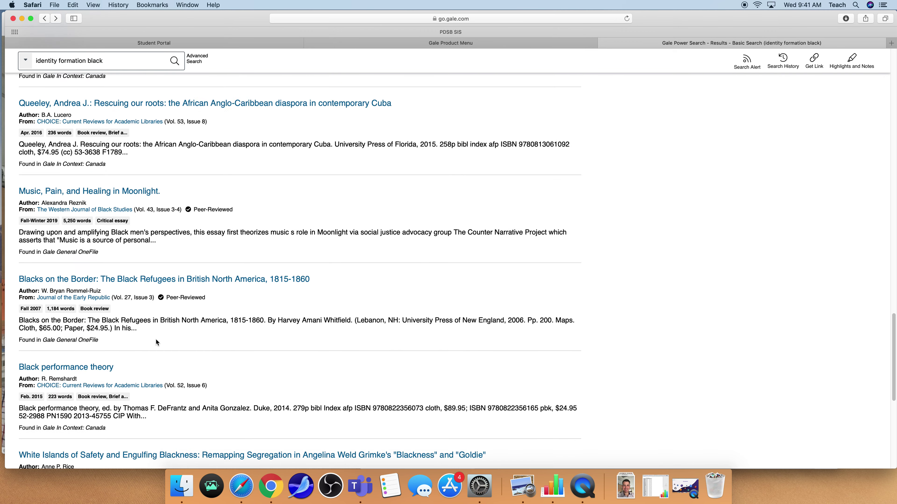
pyautogui.scroll(20, 192, 335)
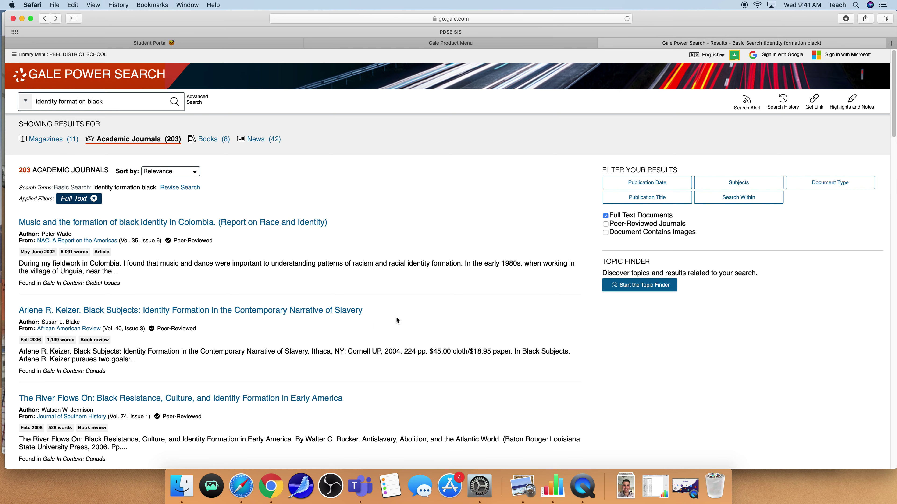
pyautogui.scroll(-6, 381, 318)
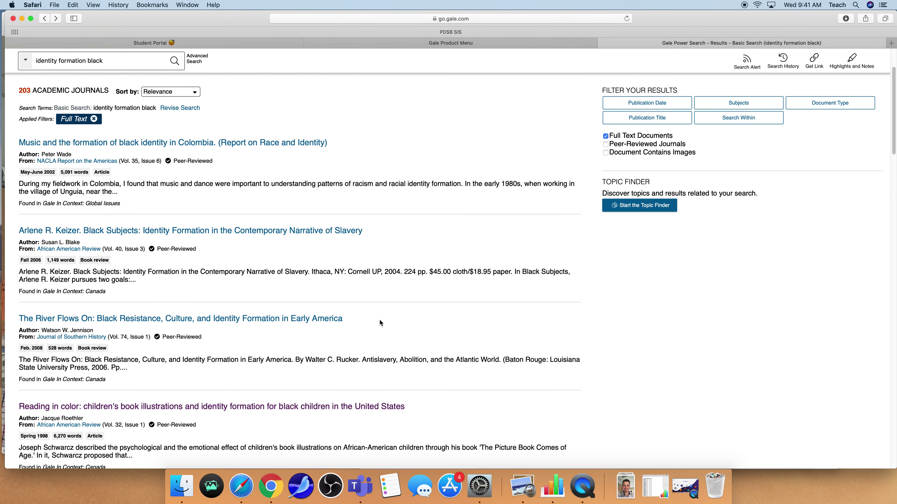
pyautogui.scroll(-8, 377, 322)
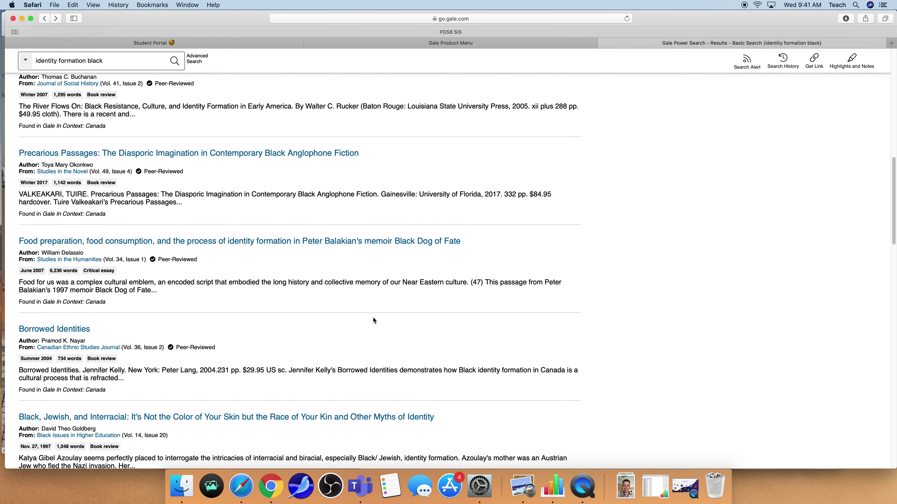
pyautogui.scroll(-15, 371, 321)
pyautogui.scroll(20, 371, 320)
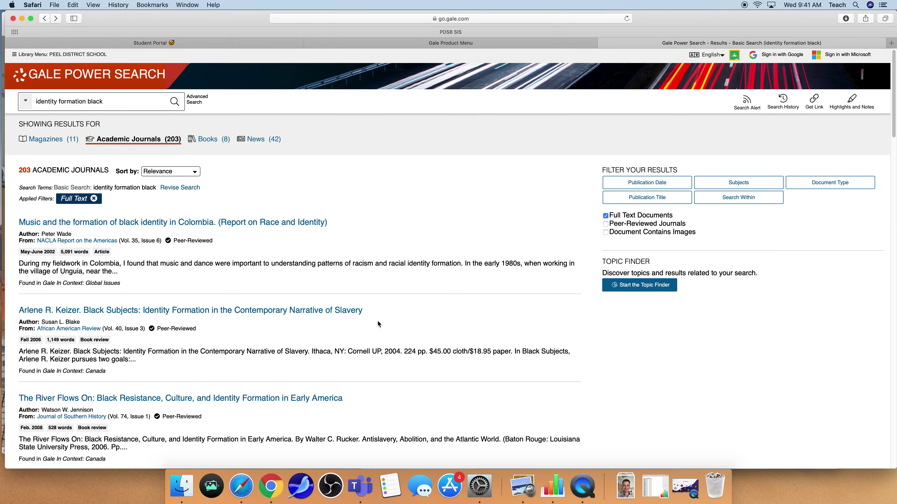